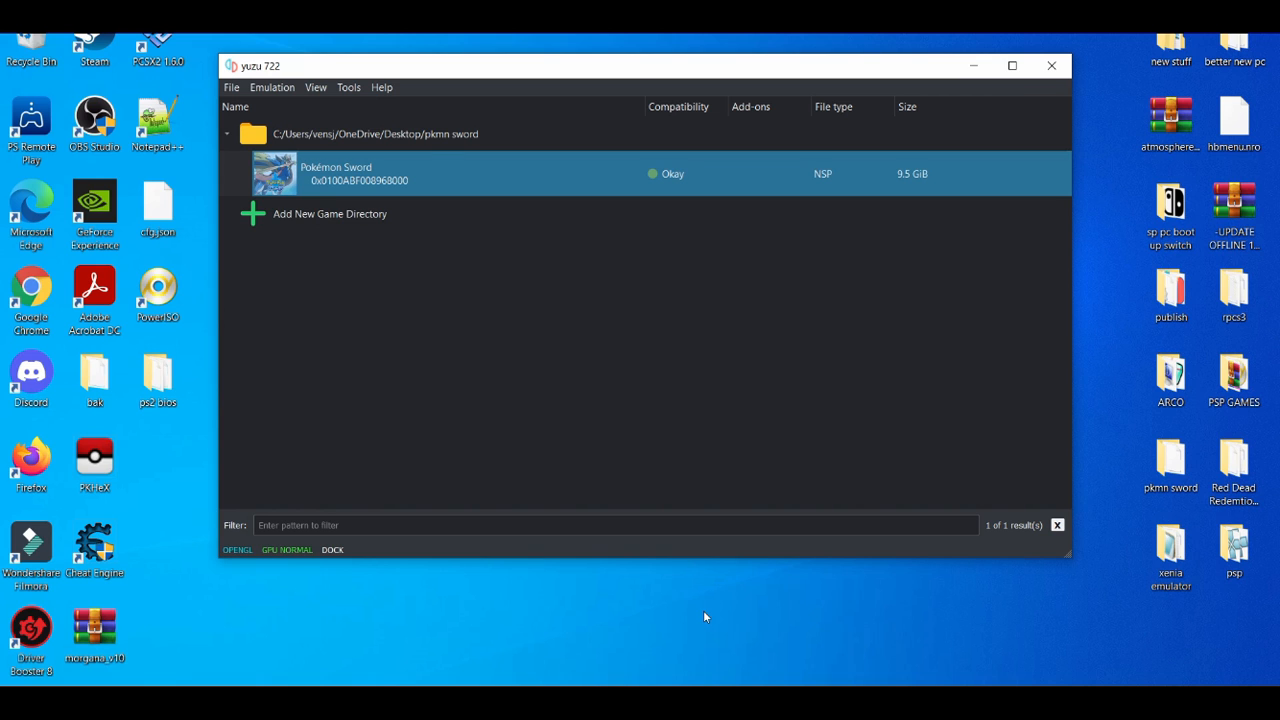
key("alt+Tab")
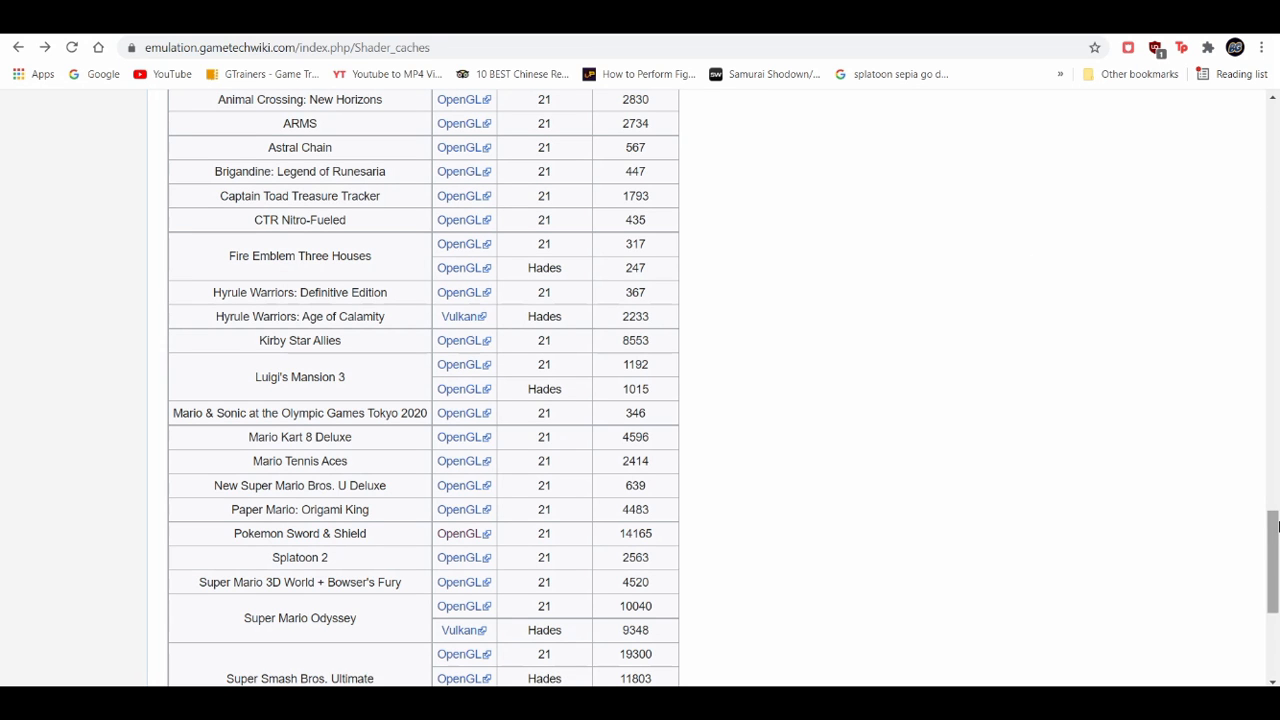
left_click_drag(1273, 525, 1273, 505)
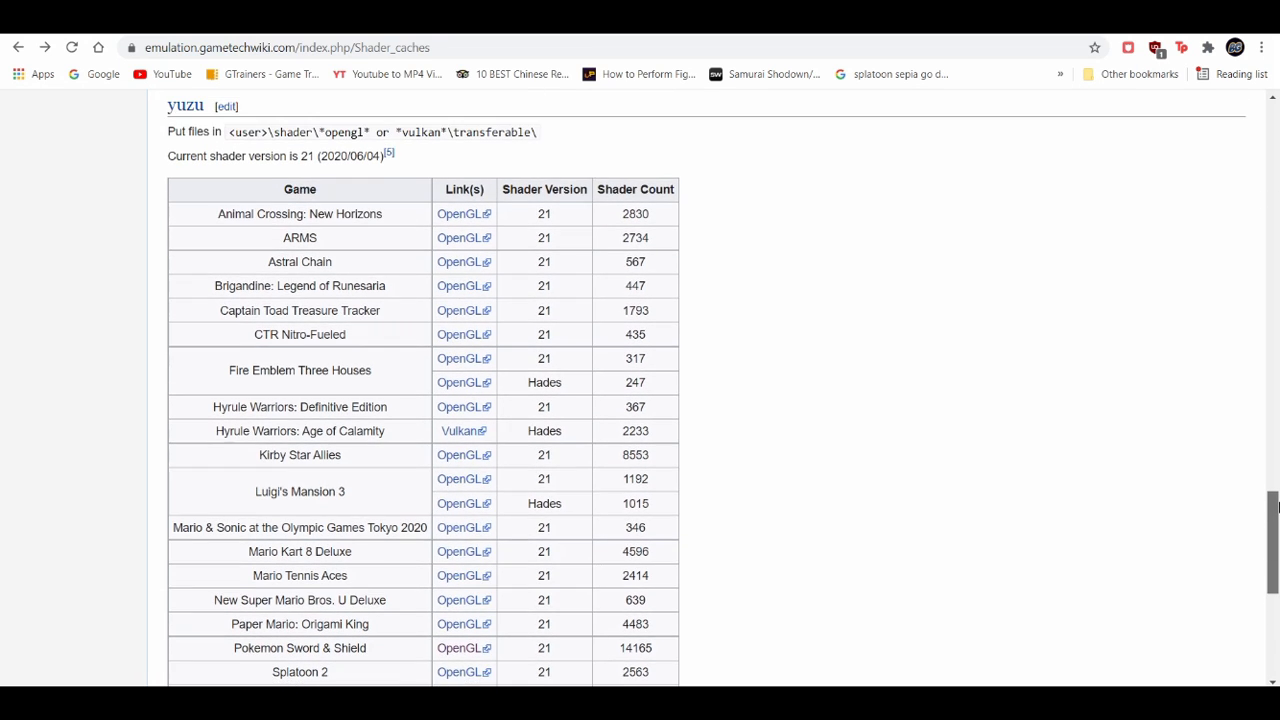
left_click_drag(1273, 505, 1273, 545)
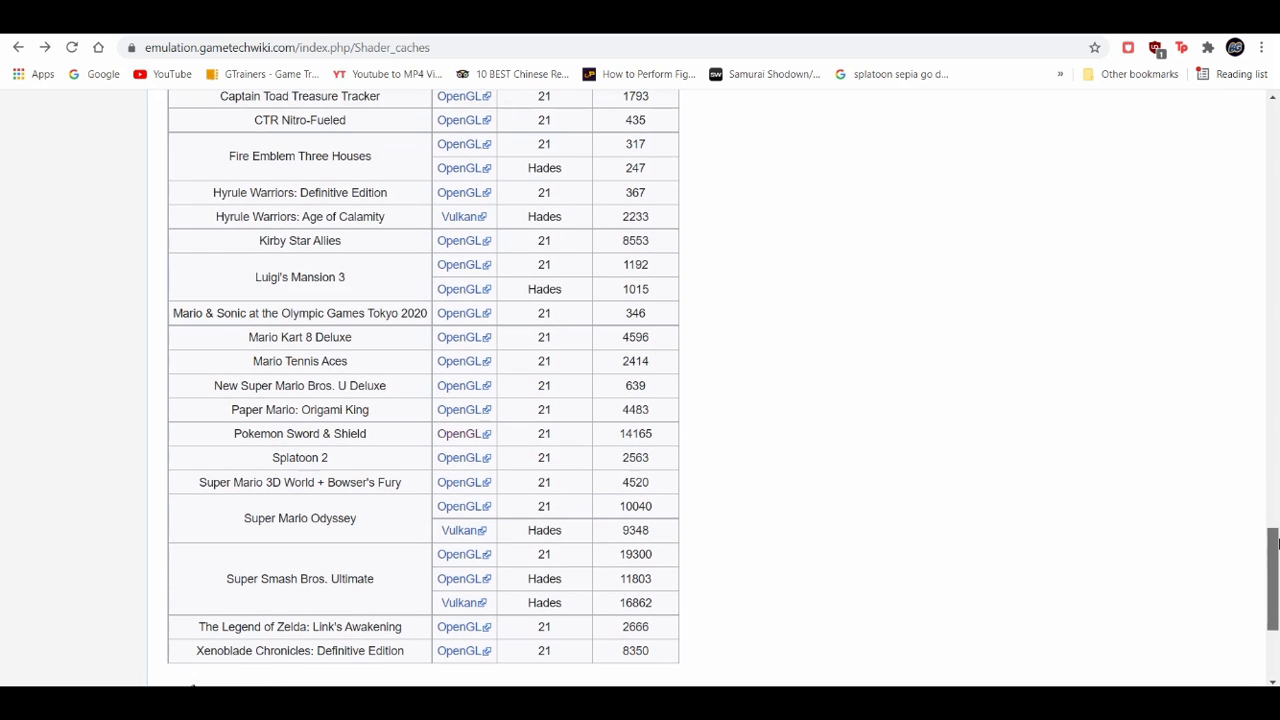
left_click_drag(1273, 545, 1273, 515)
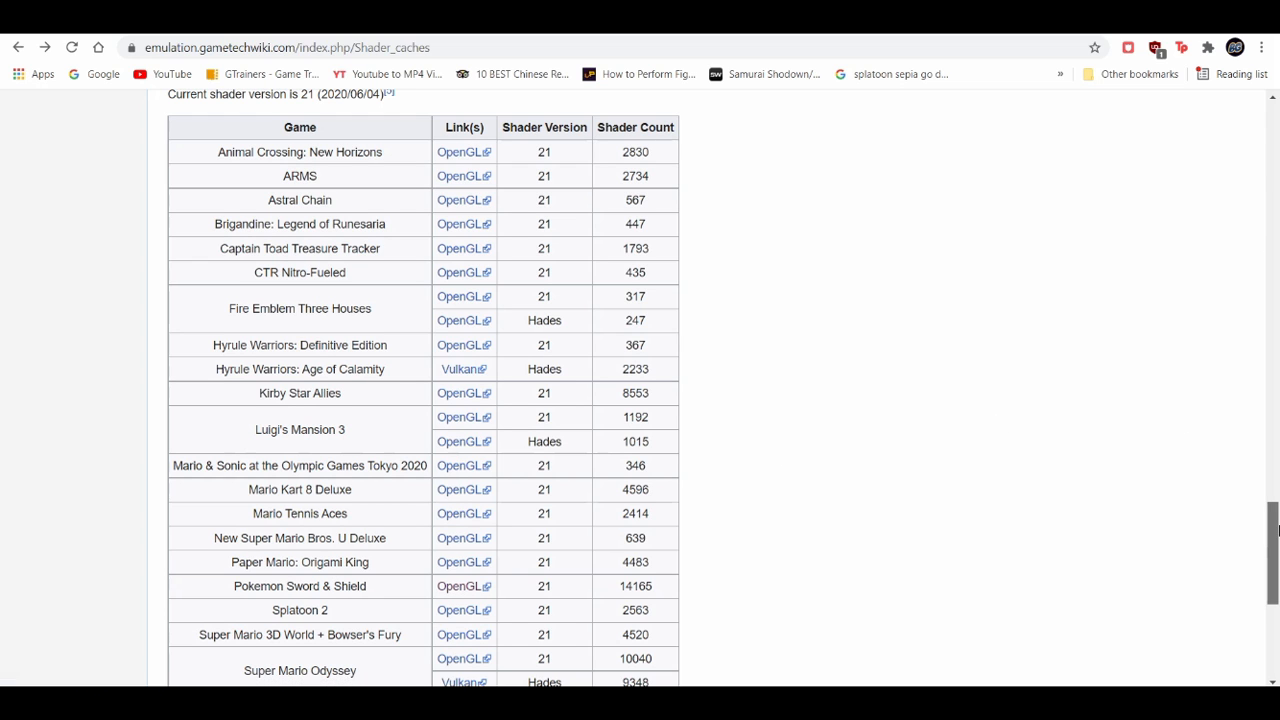
left_click_drag(1272, 526, 1275, 545)
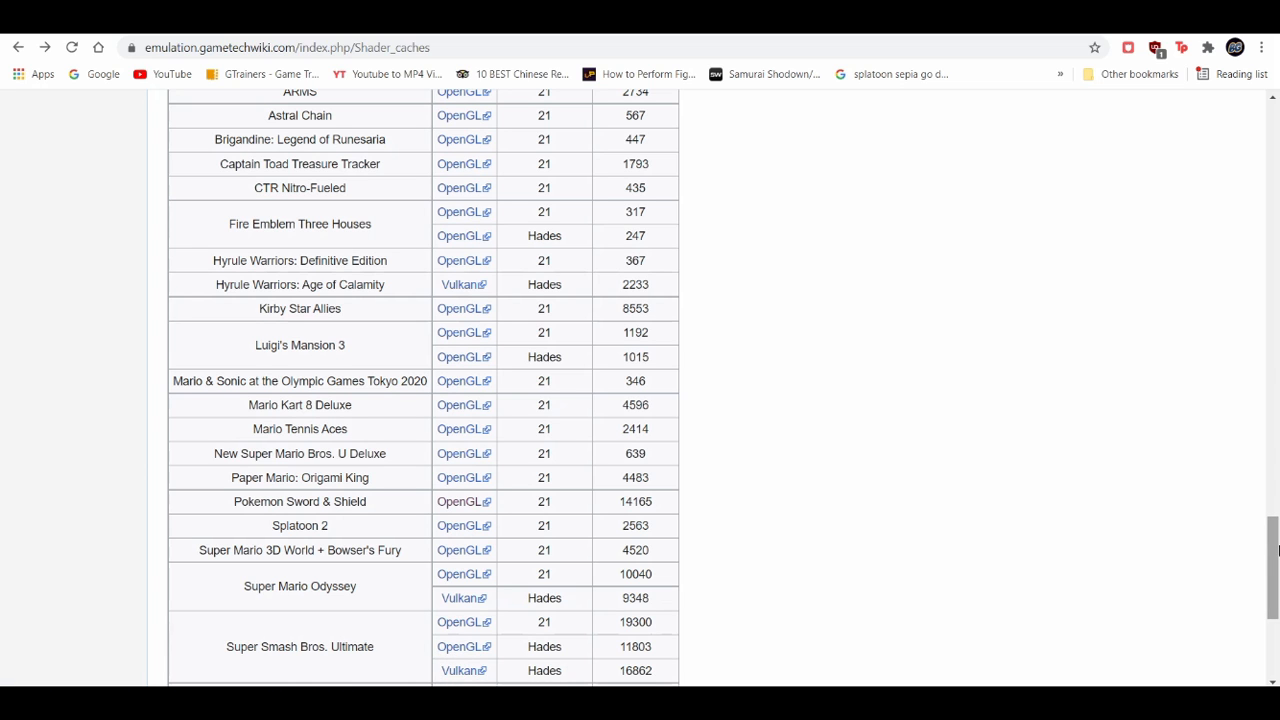
left_click_drag(1272, 560, 1272, 528)
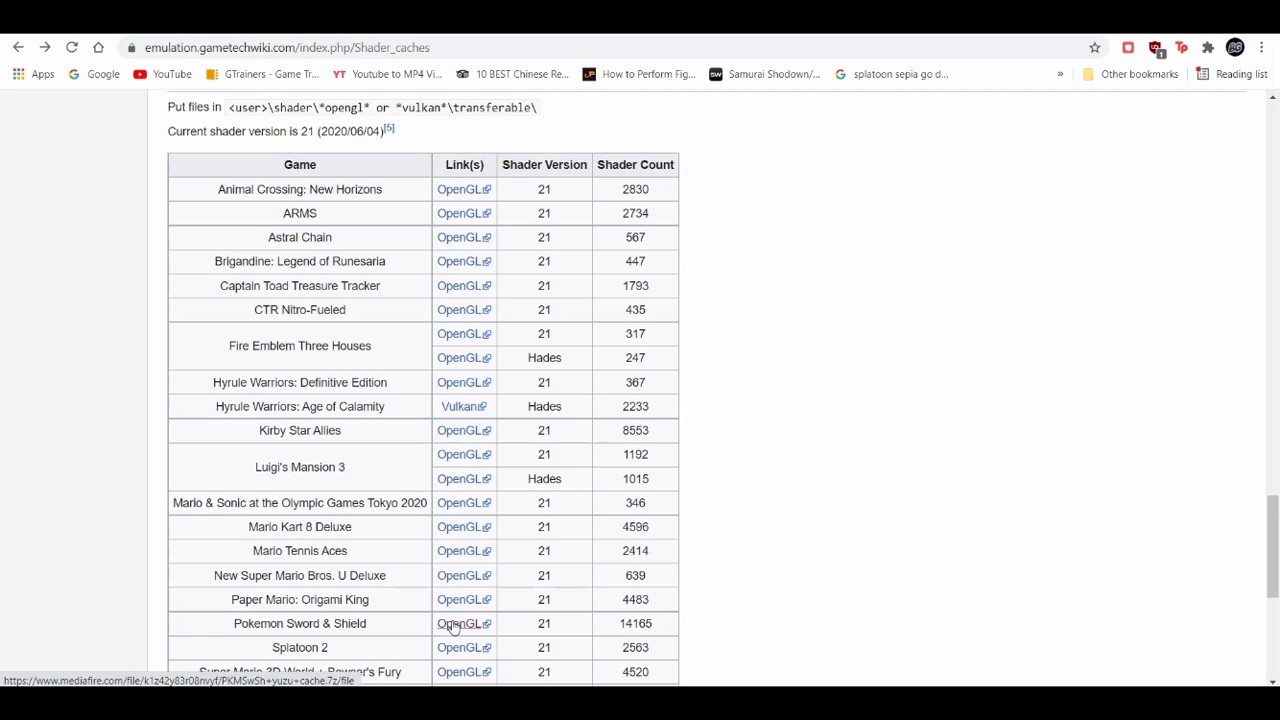
Step: Download the Pokemon Sword & Shield OpenGL archive PKMSwSh yuzu cache.7z from MediaFire
left_click(463, 623)
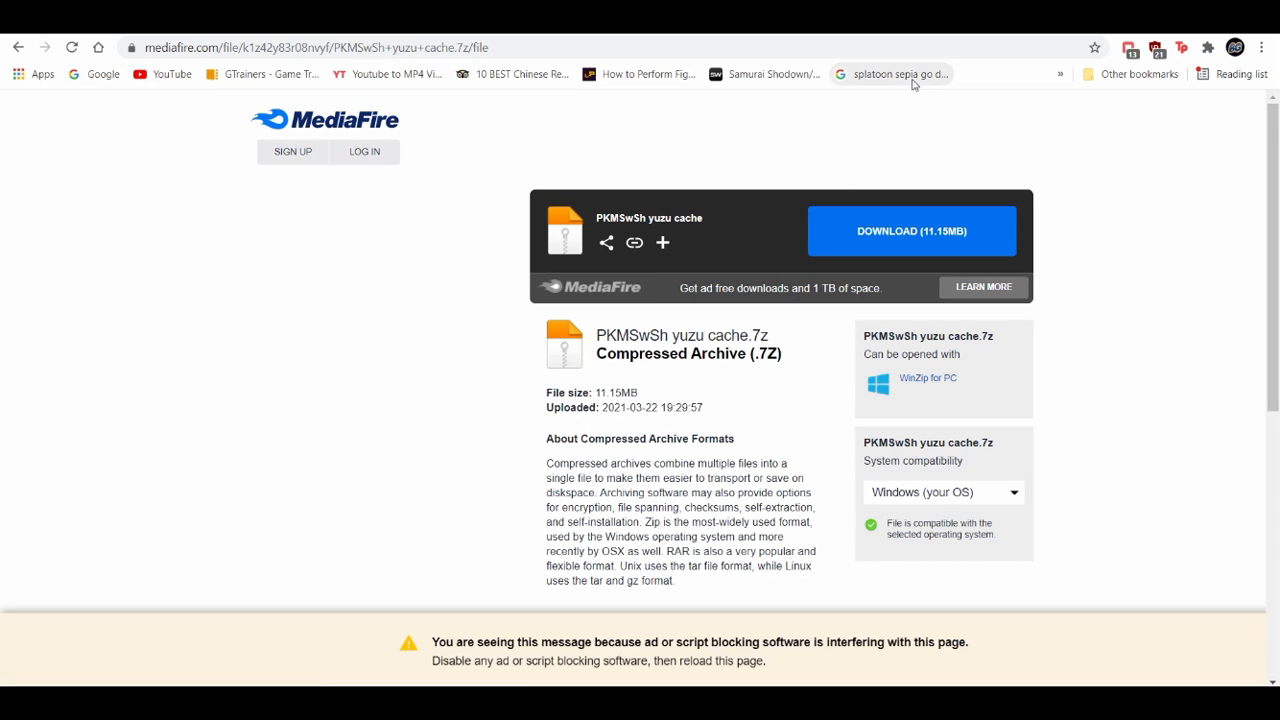
left_click(889, 228)
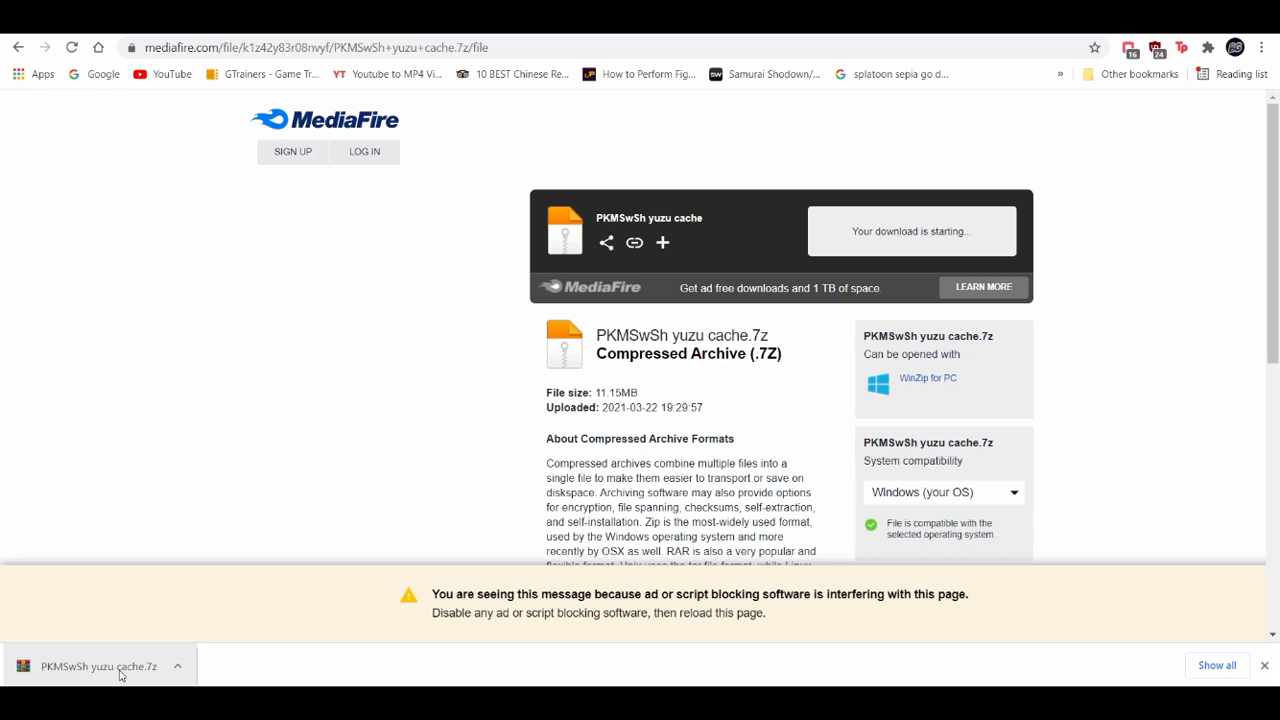
Step: Show the downloaded PKMSwSh yuzu cache.7z contents in WinRAR with the license reminder dismissed
left_click(120, 675)
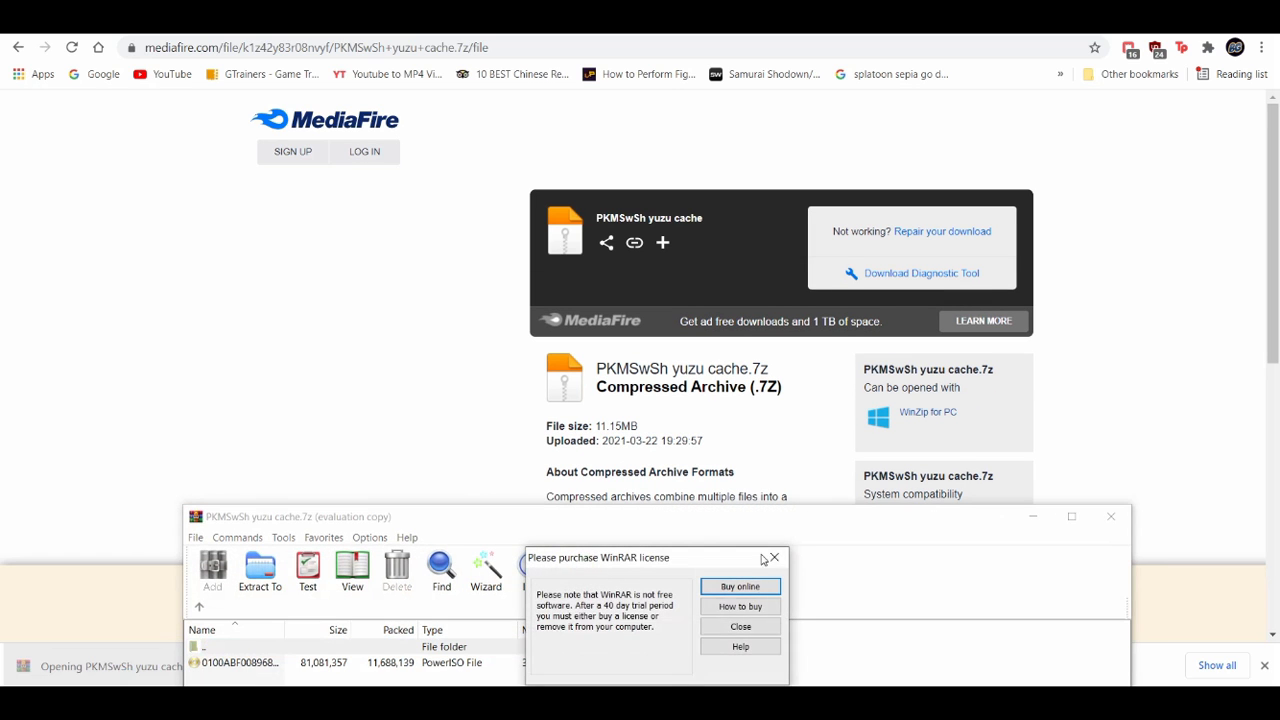
left_click(735, 630)
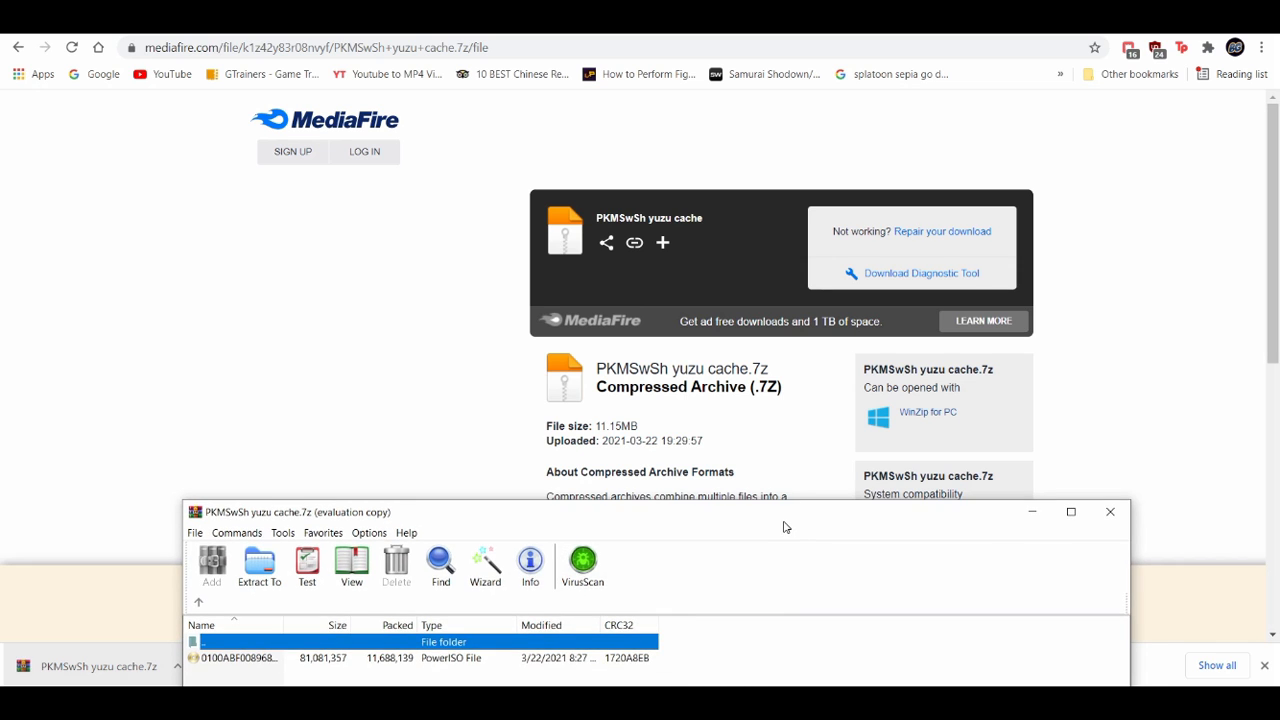
left_click_drag(790, 519, 790, 325)
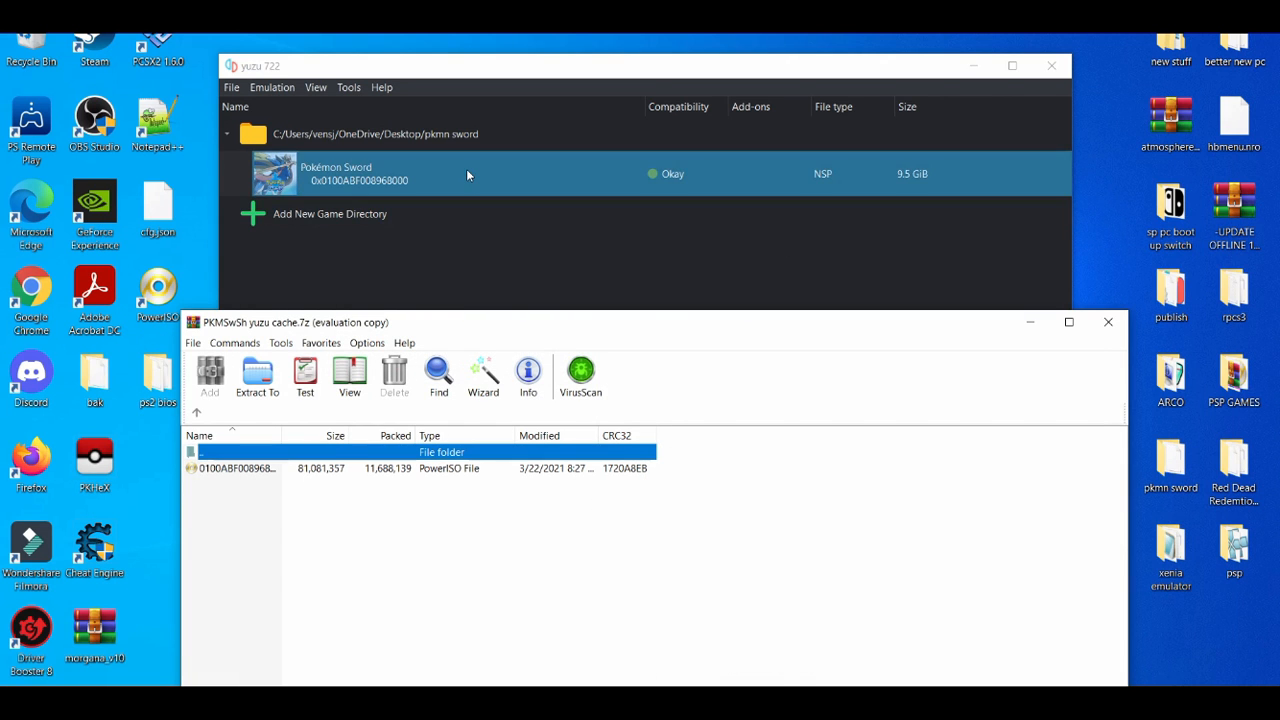
Step: Show Pokémon Sword's transferable shader cache folder in Explorer beside the WinRAR archive
right_click(466, 169)
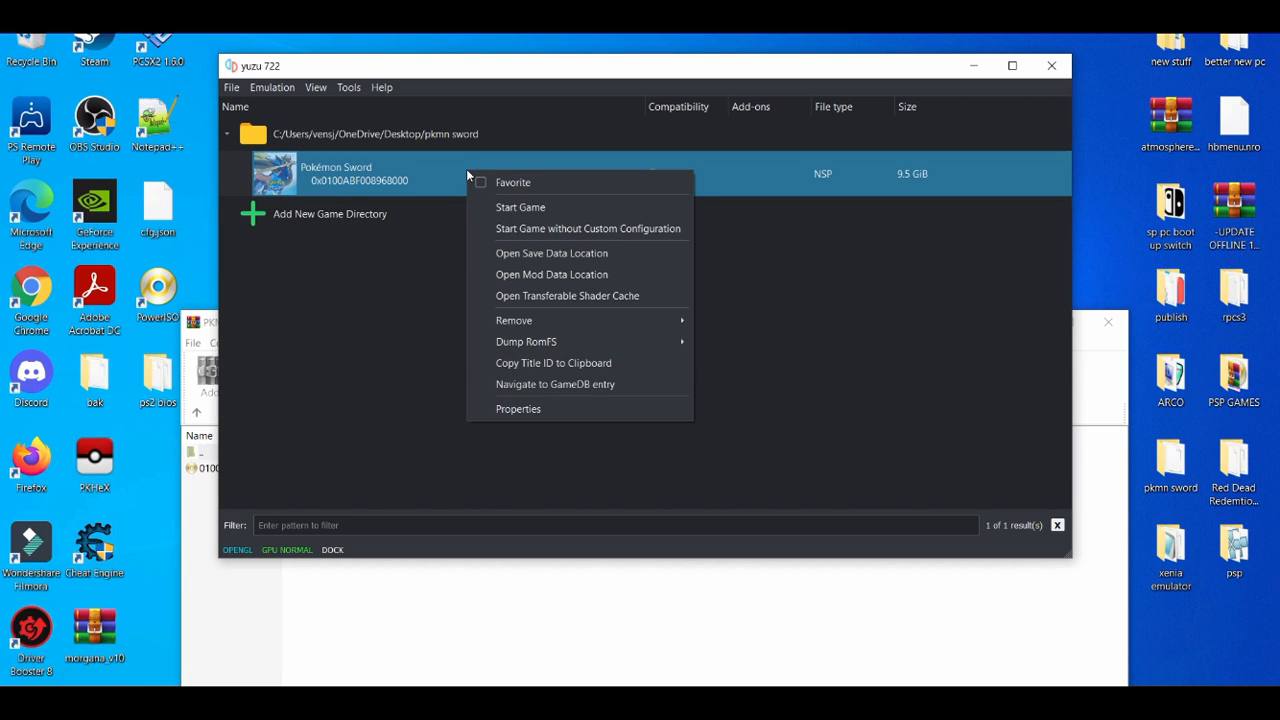
left_click(567, 295)
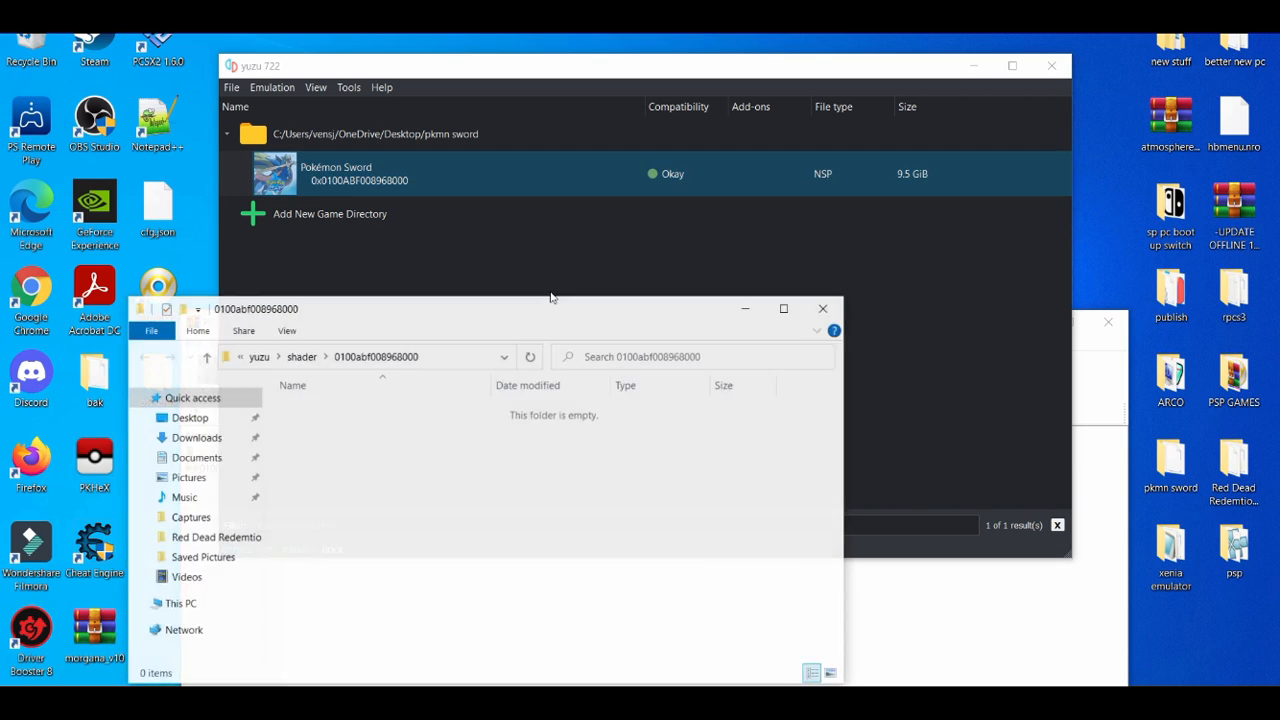
left_click(987, 607)
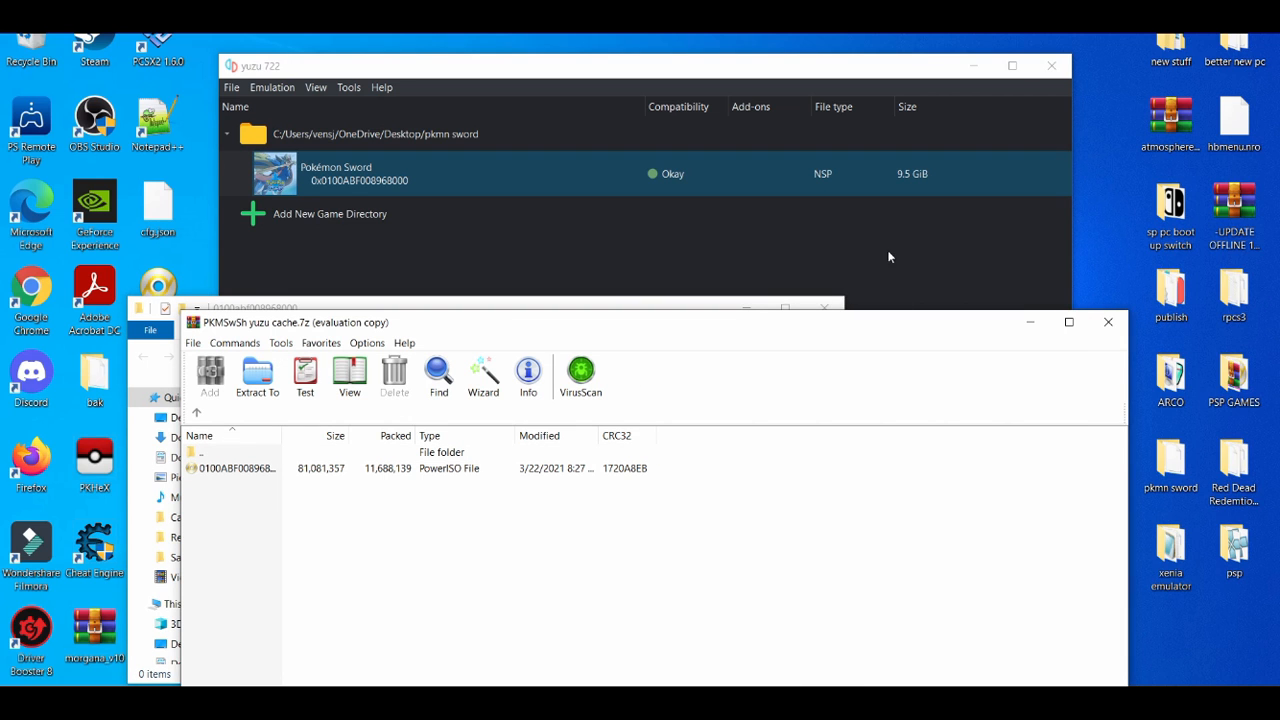
left_click_drag(826, 321, 1096, 363)
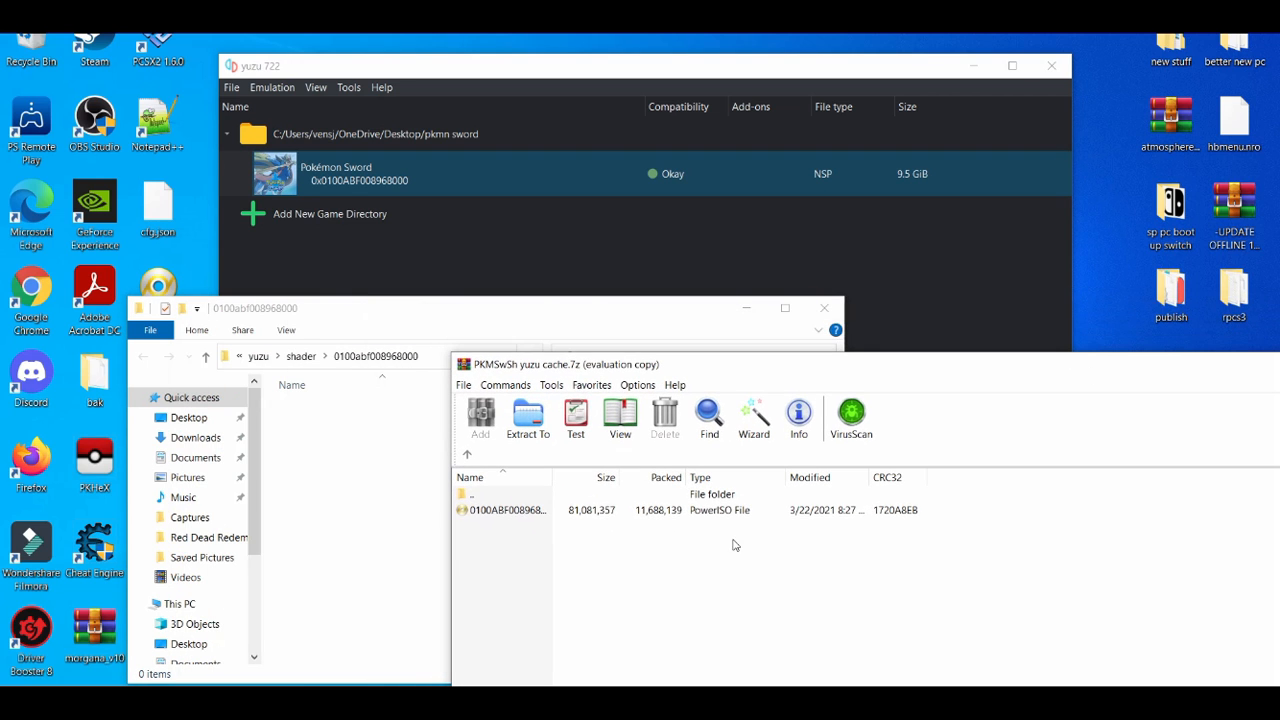
Step: Copy the 0100ABF008968000 cache file into the shader folder, then close WinRAR and Explorer
left_click_drag(708, 512, 305, 488)
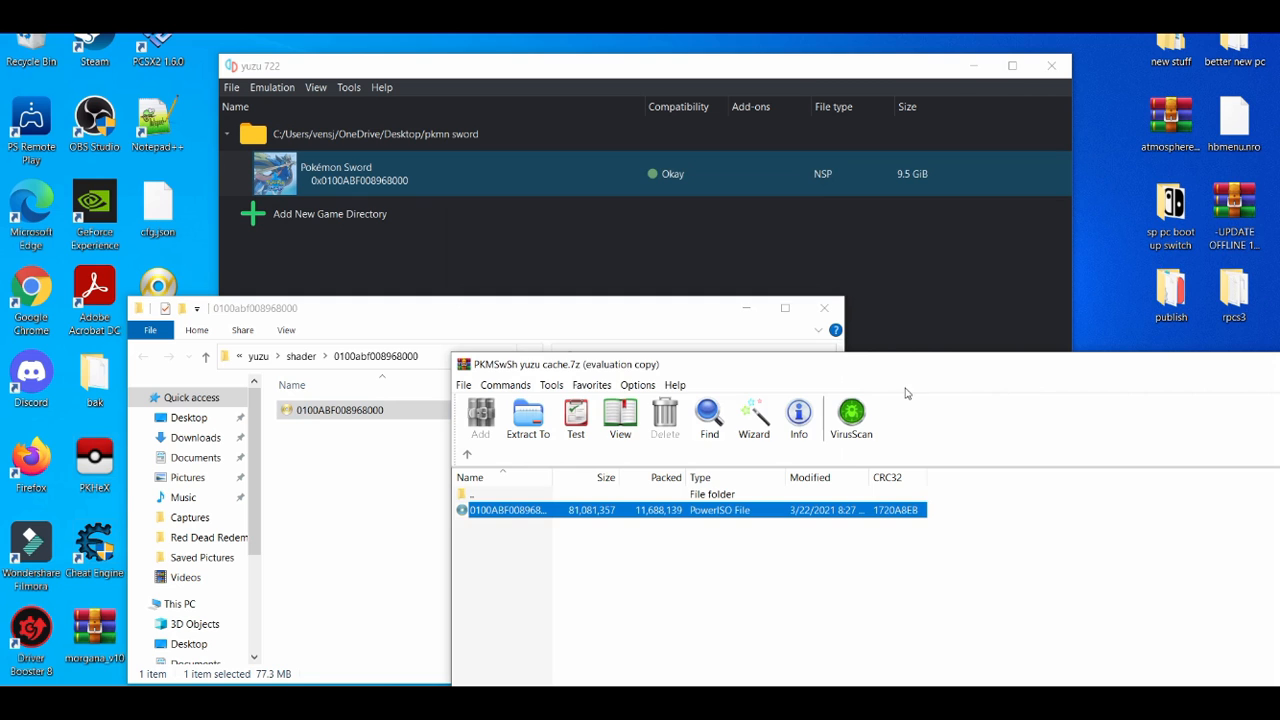
left_click_drag(930, 365, 655, 314)
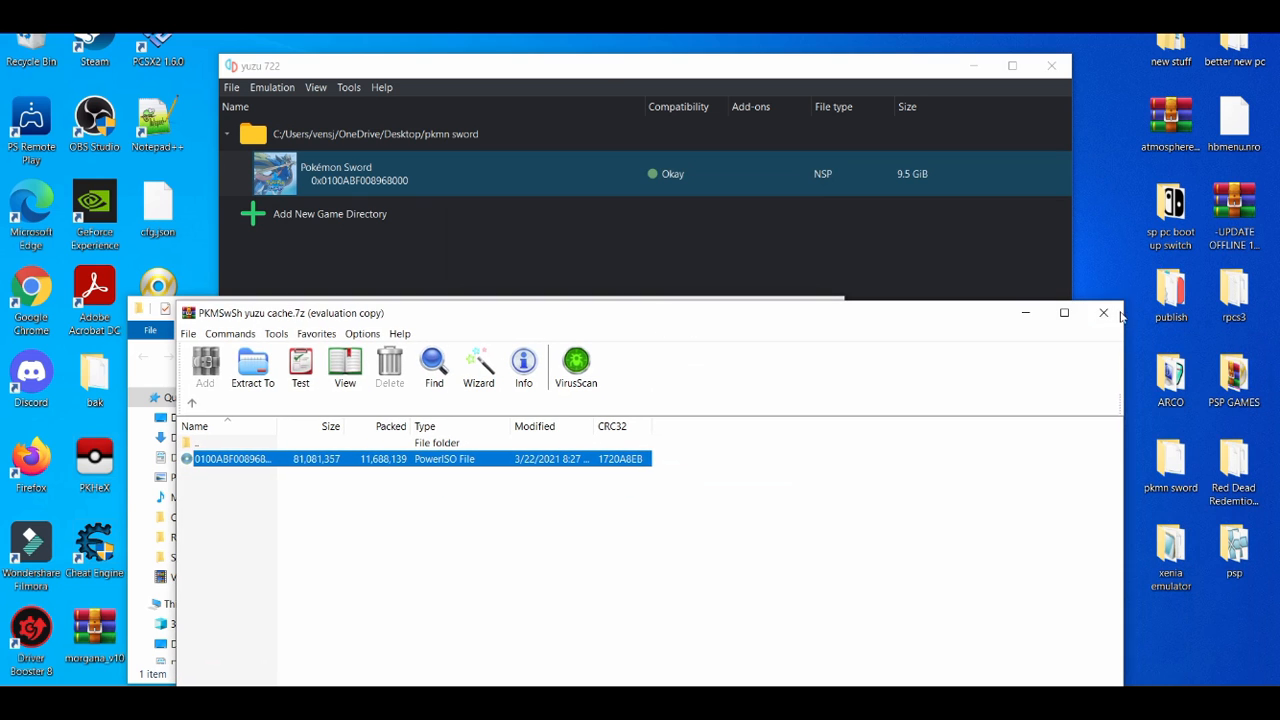
left_click(1104, 313)
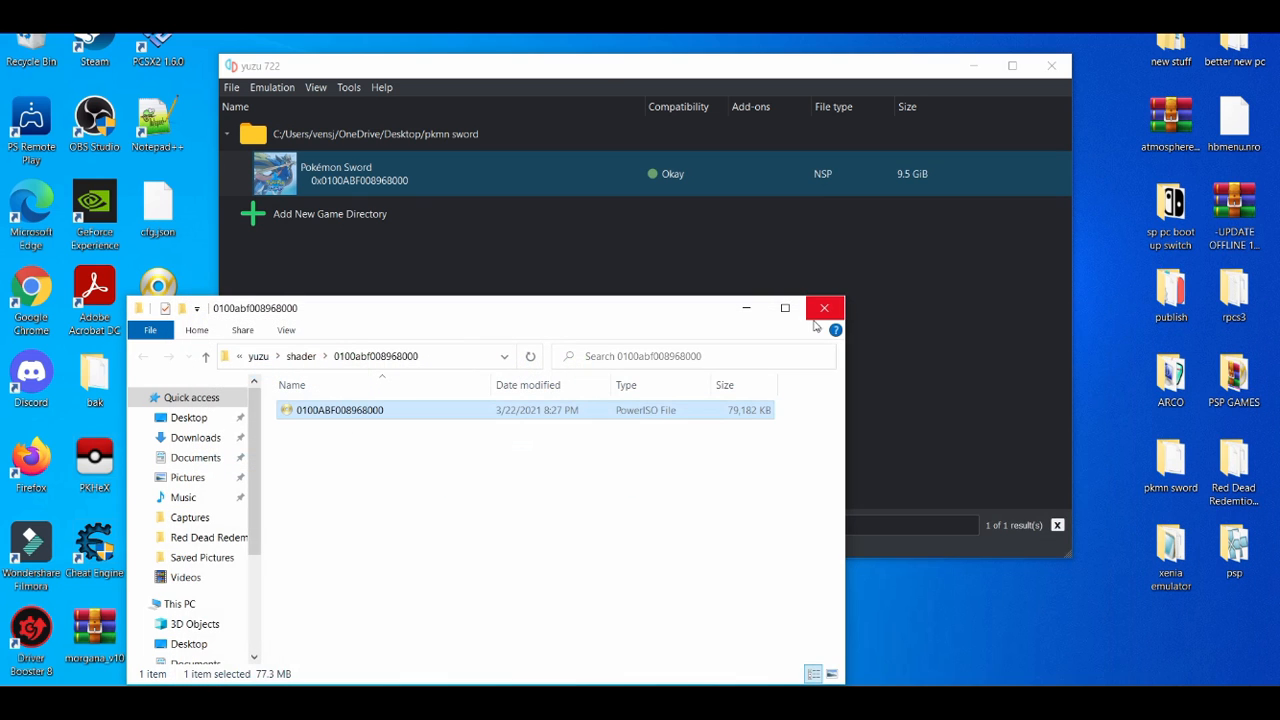
left_click(824, 308)
Step: Verify the cache file sits in Pokémon Sword's transferable shader cache folder, then close it
right_click(590, 177)
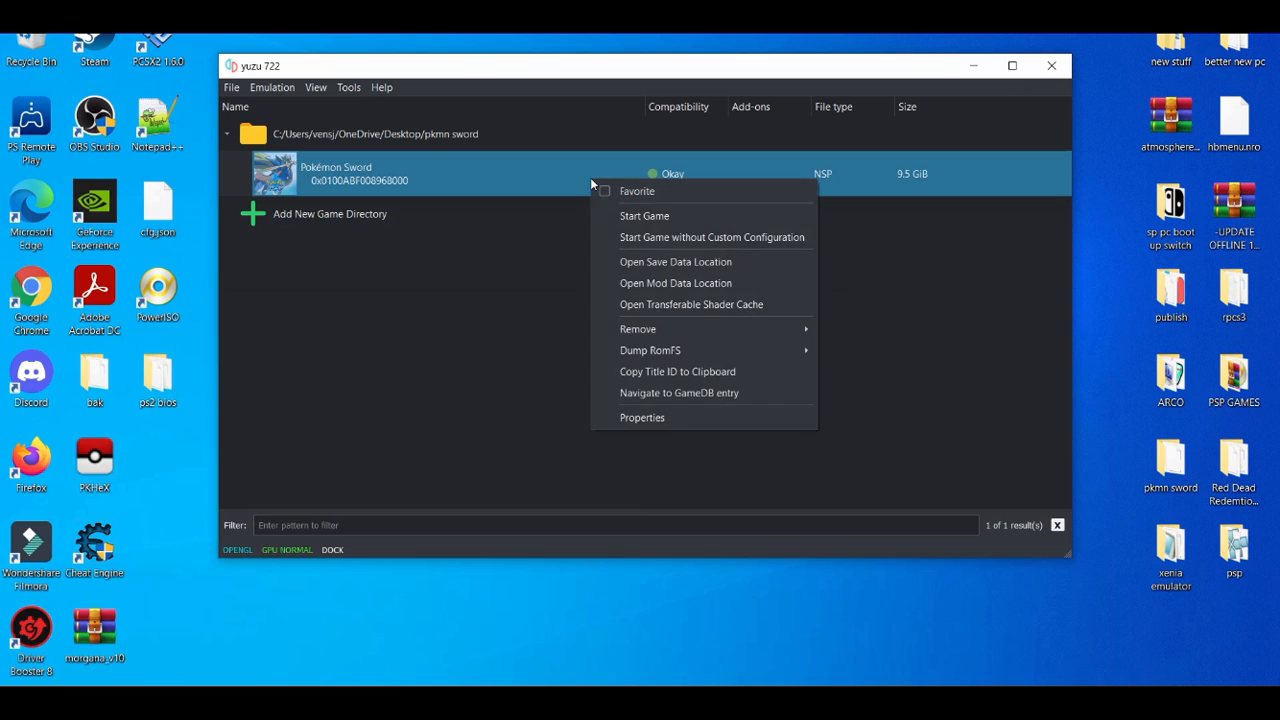
left_click(643, 311)
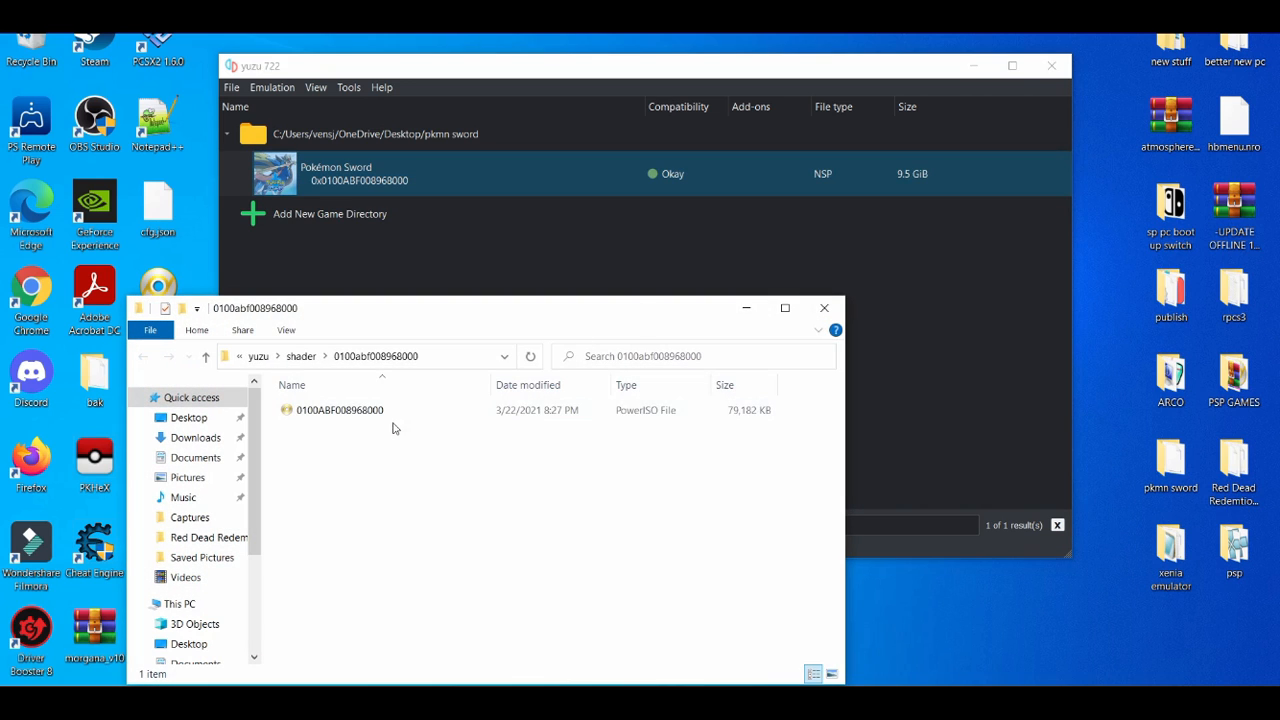
left_click(824, 307)
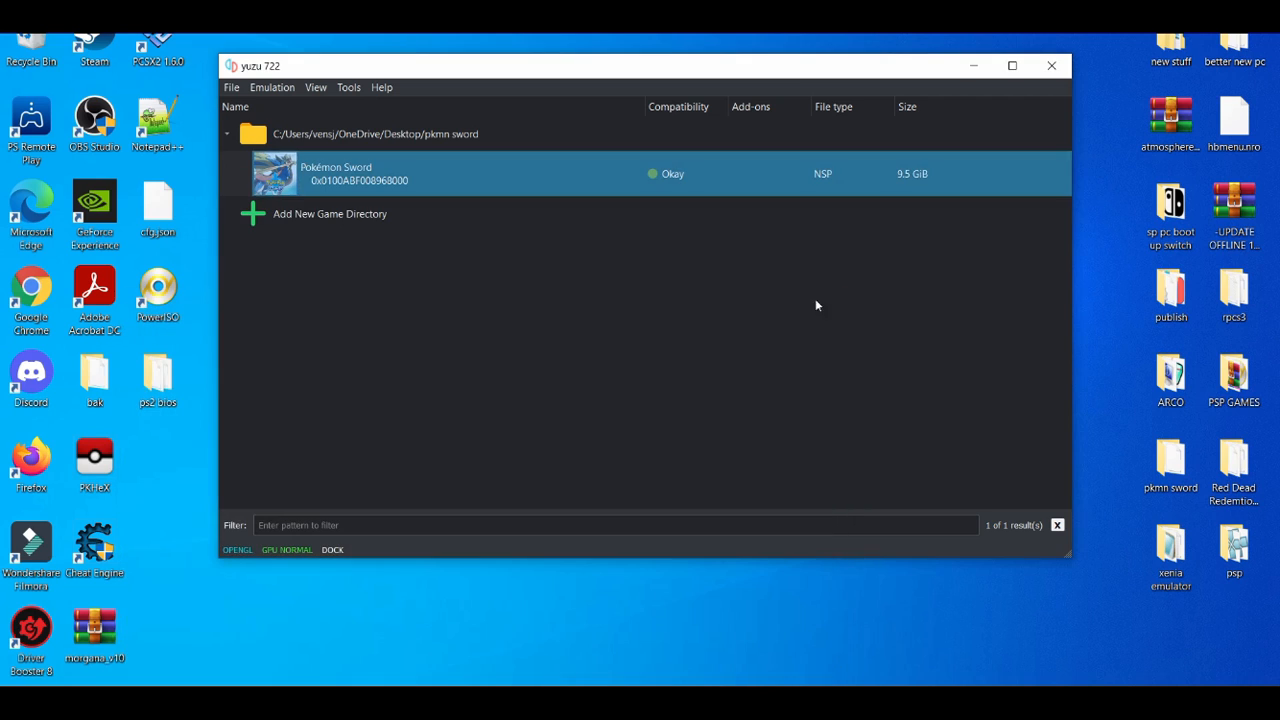
Step: Launch Pokémon Sword in yuzu, then stop emulation to return to the game list
double_click(500, 168)
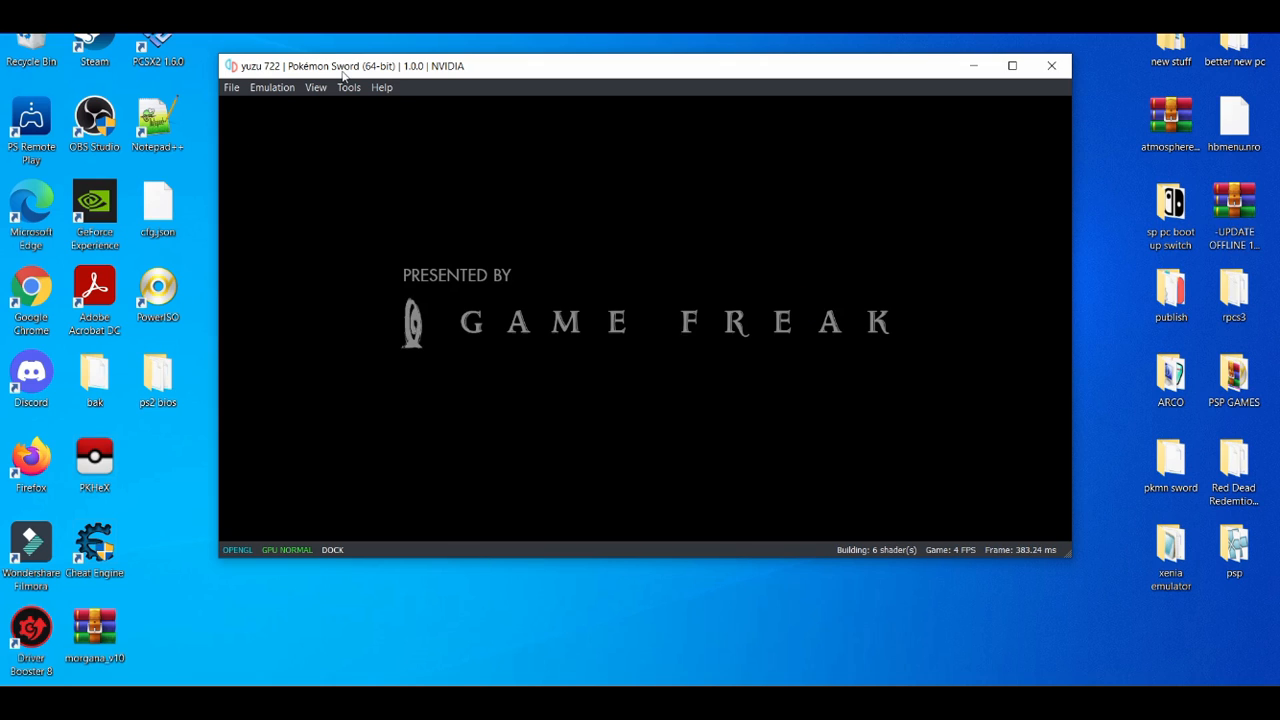
left_click(272, 87)
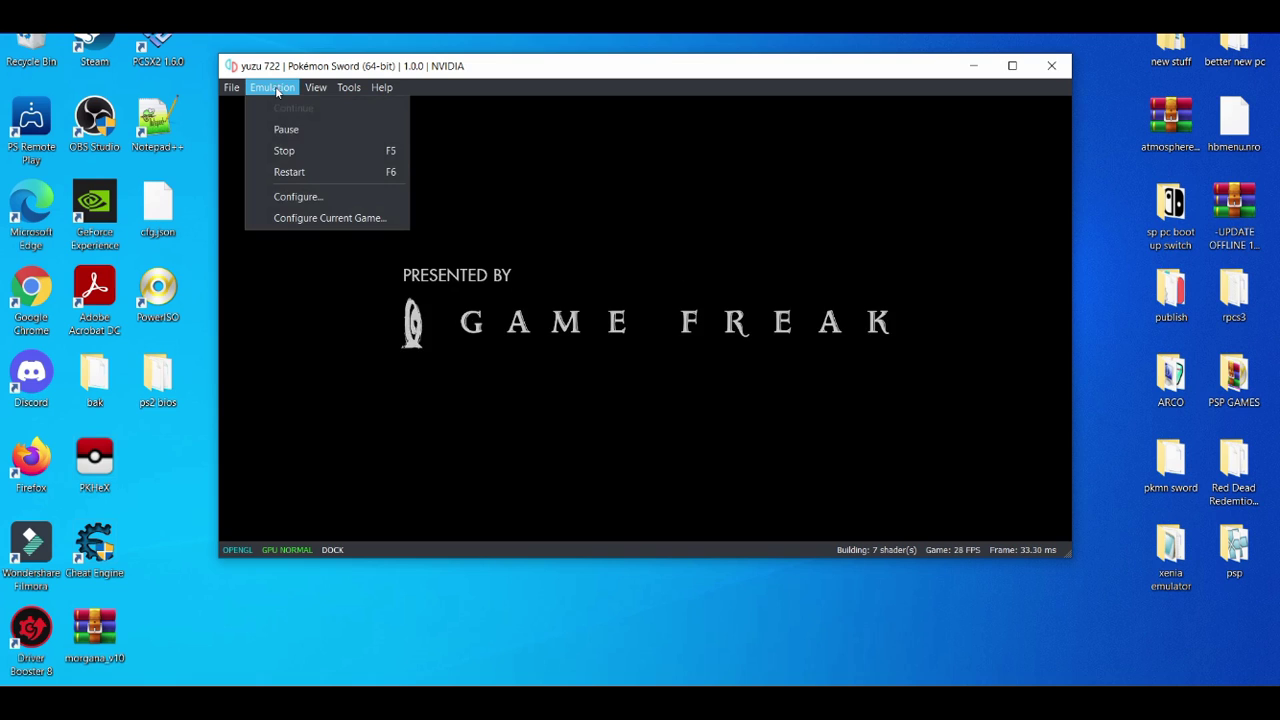
left_click(283, 149)
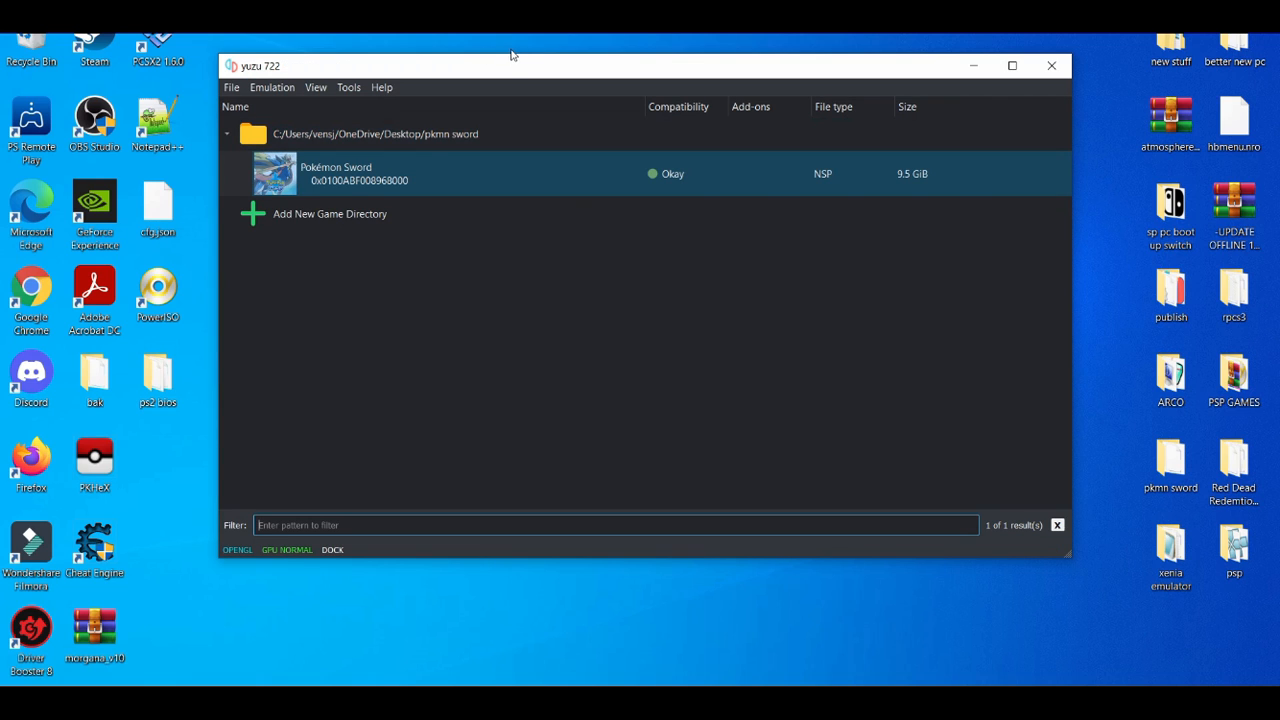
left_click_drag(507, 67, 519, 79)
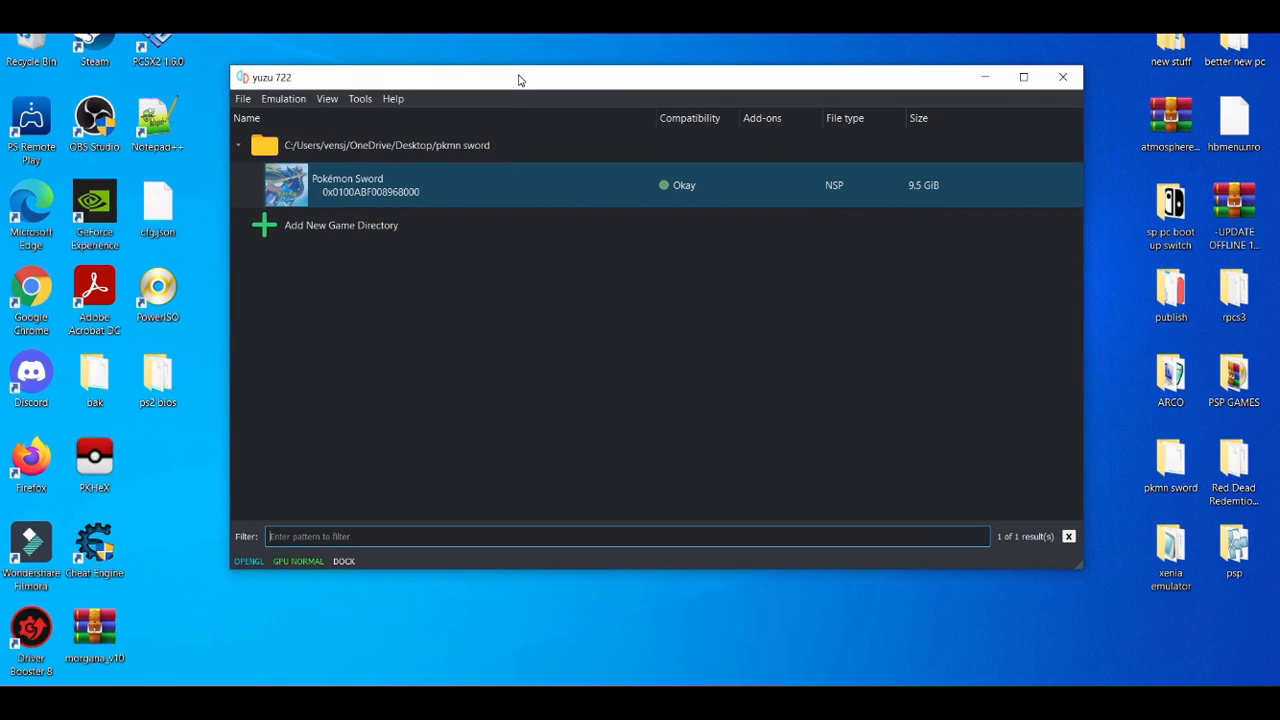